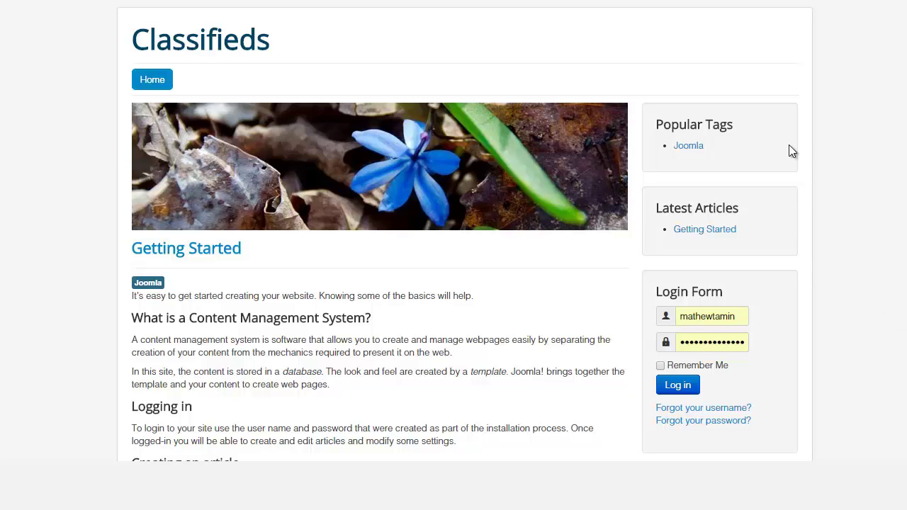
- Examine the modules on the Classifieds home page, including Popular Tags, Latest Articles and the Login Form
scroll(662, 149, down, 2)
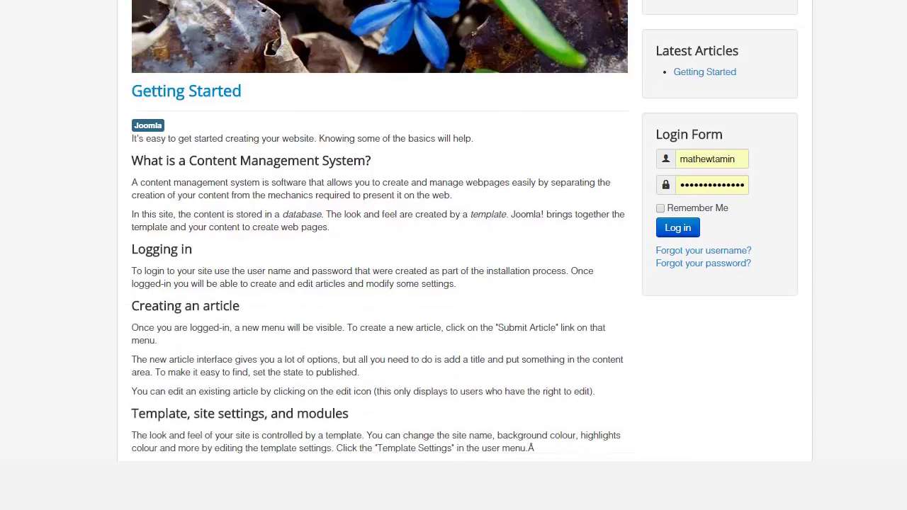
scroll(862, 176, up, 2)
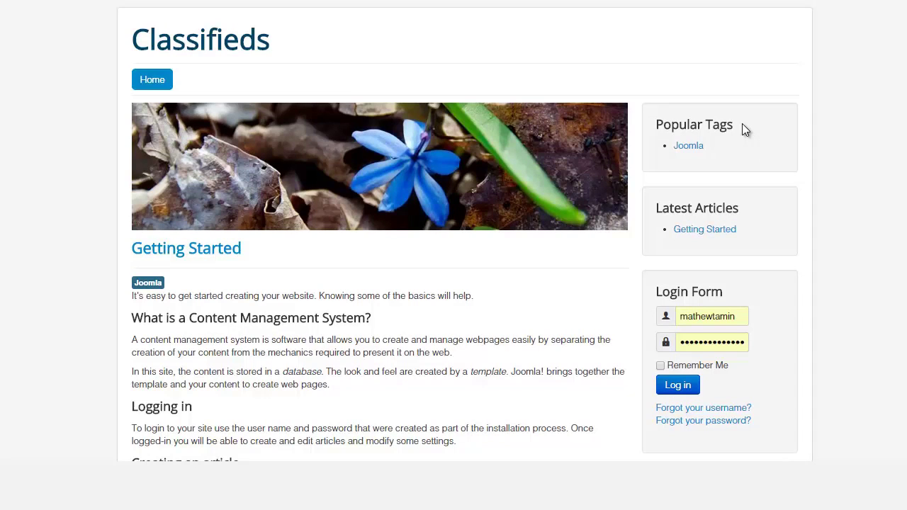
drag(741, 126, 655, 126)
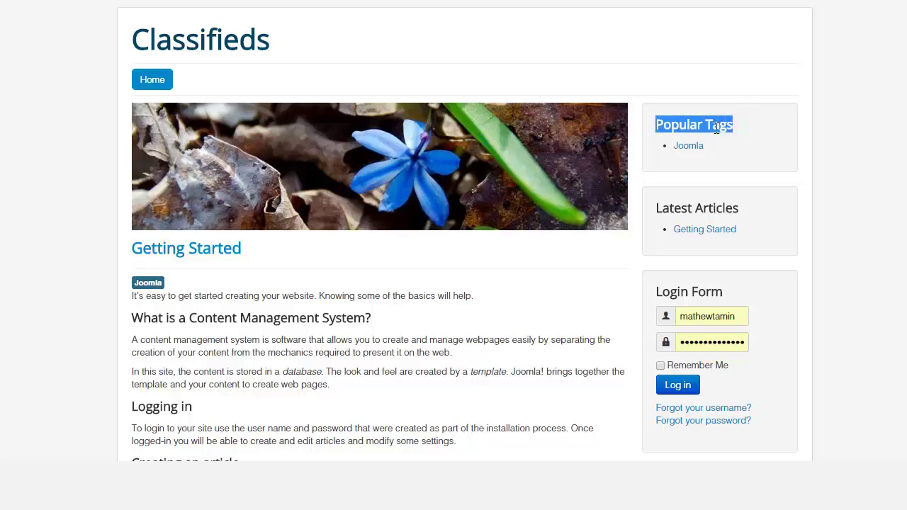
click(715, 127)
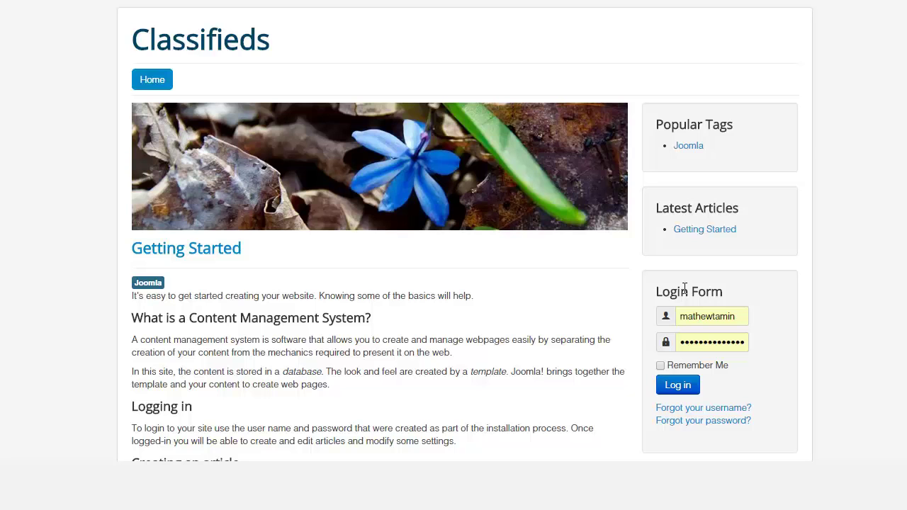
scroll(464, 230, down, 7)
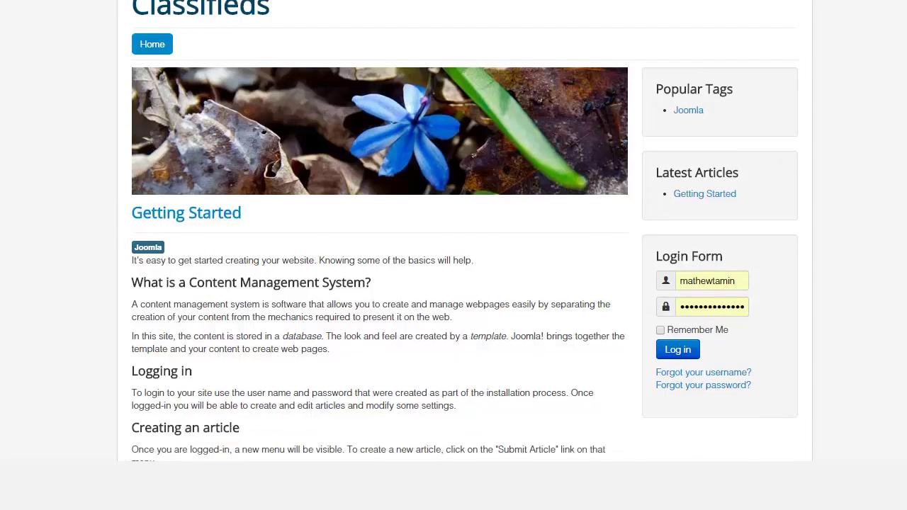
scroll(465, 231, up, 6)
scroll(465, 231, up, 1)
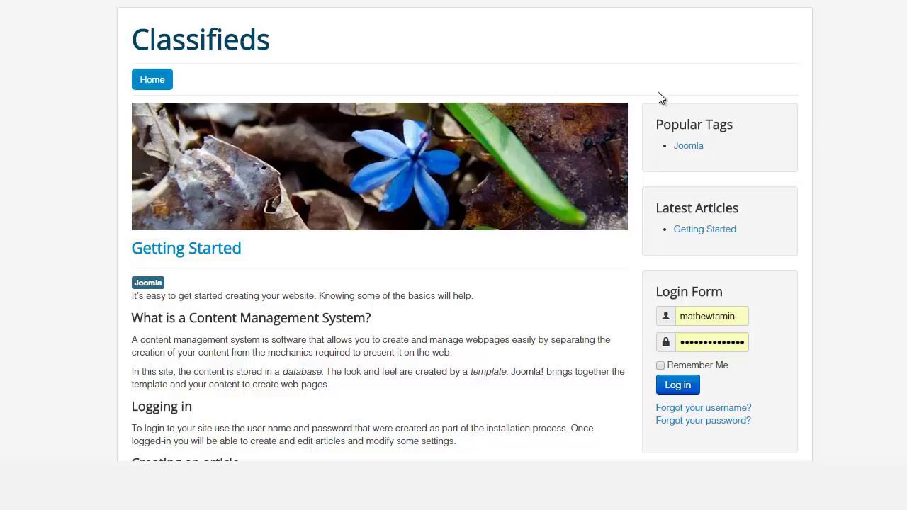
scroll(602, 203, up, 1)
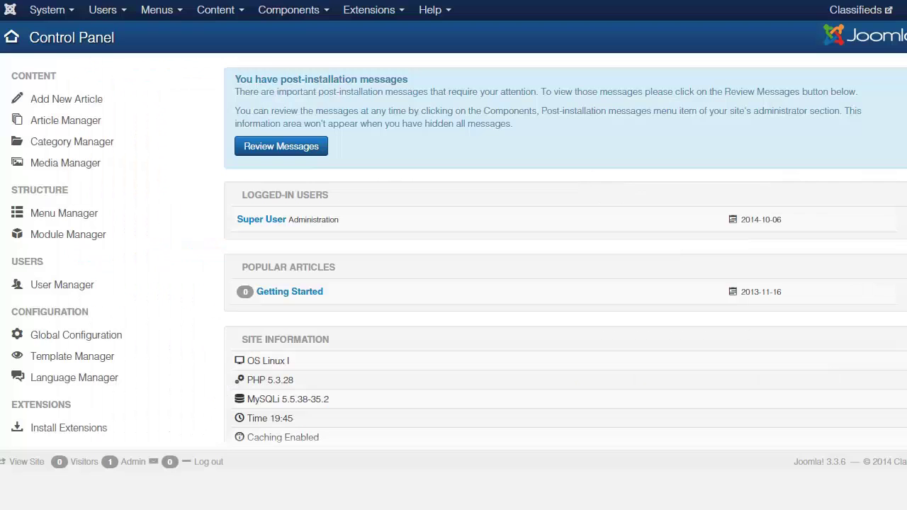
- Enable Preview Module Positions in the Template Manager options, then save and close them
click(385, 12)
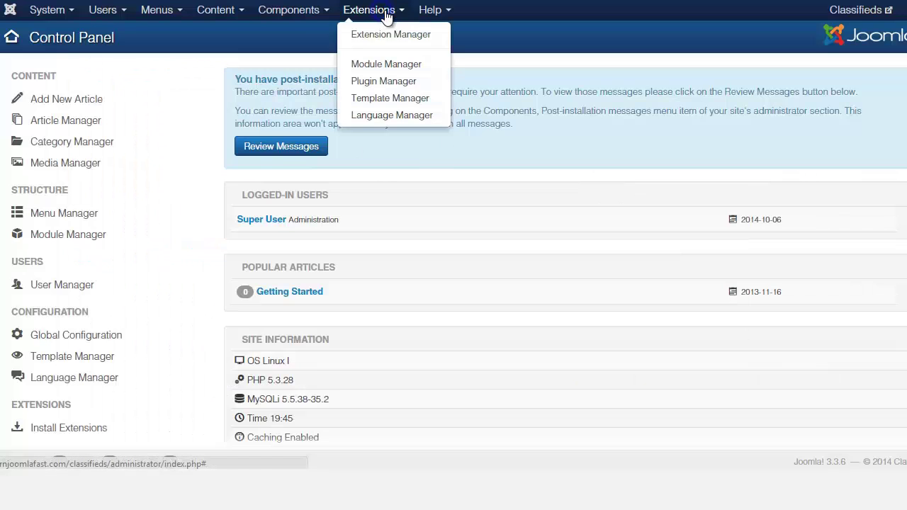
click(409, 100)
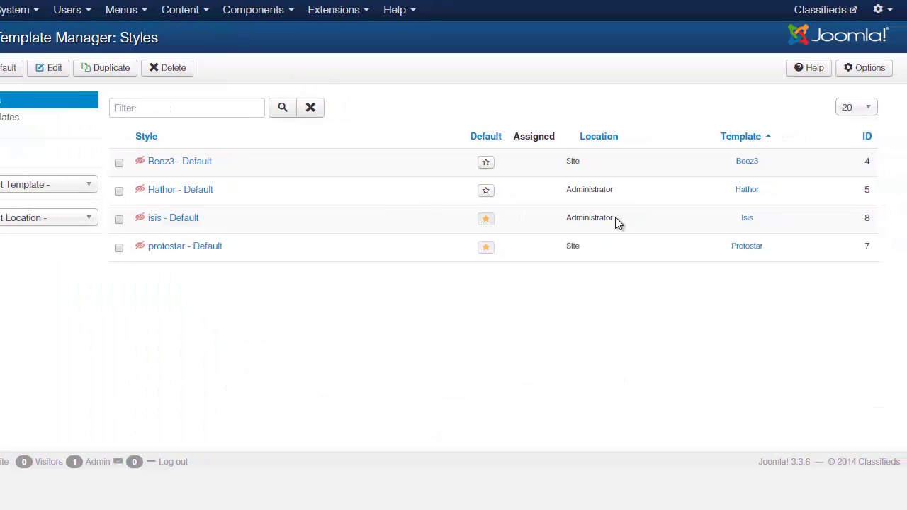
click(865, 69)
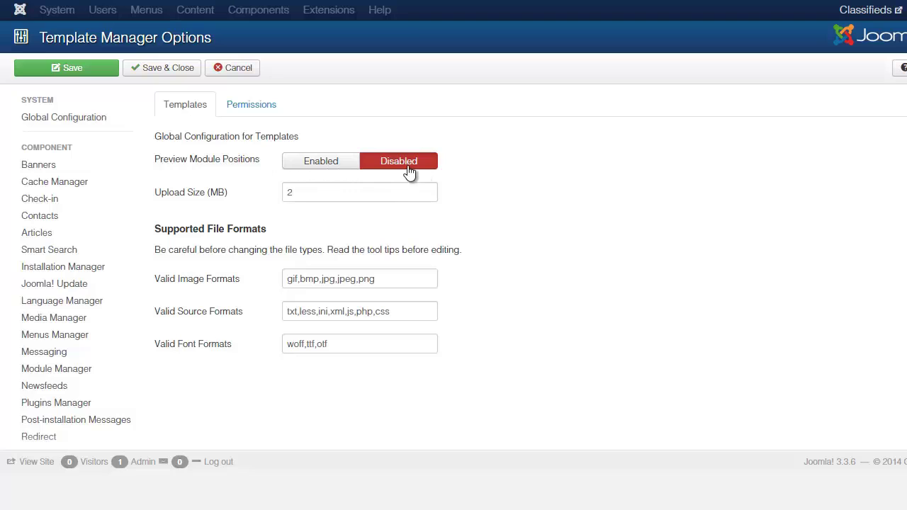
click(320, 163)
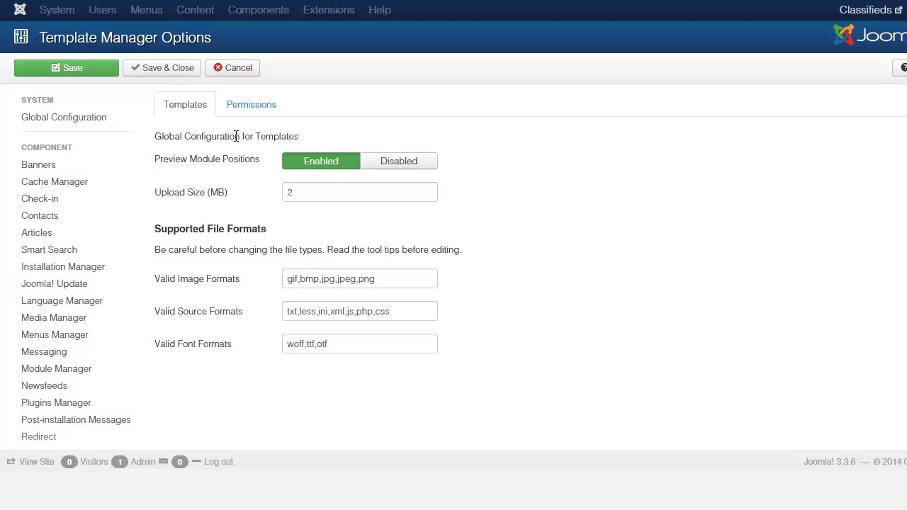
click(169, 68)
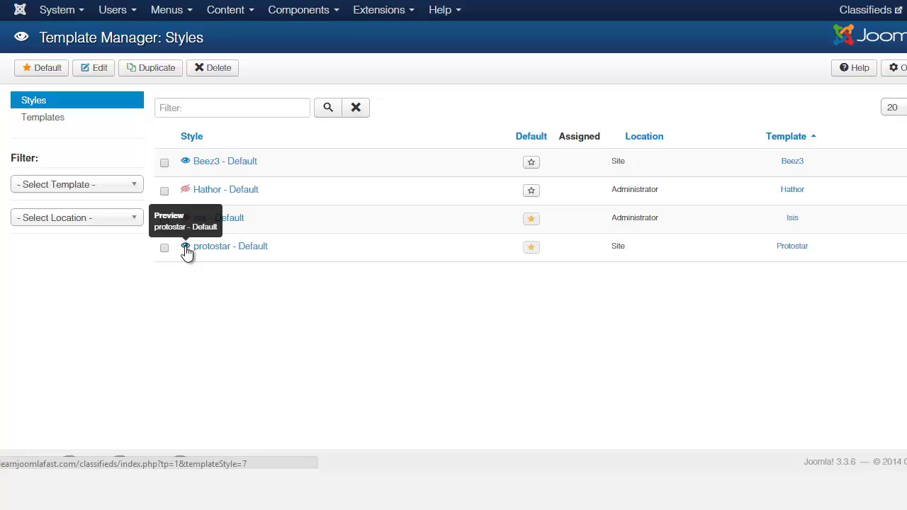
- Preview the protostar - Default style and examine its labelled module positions from the page header down to the footer
click(185, 248)
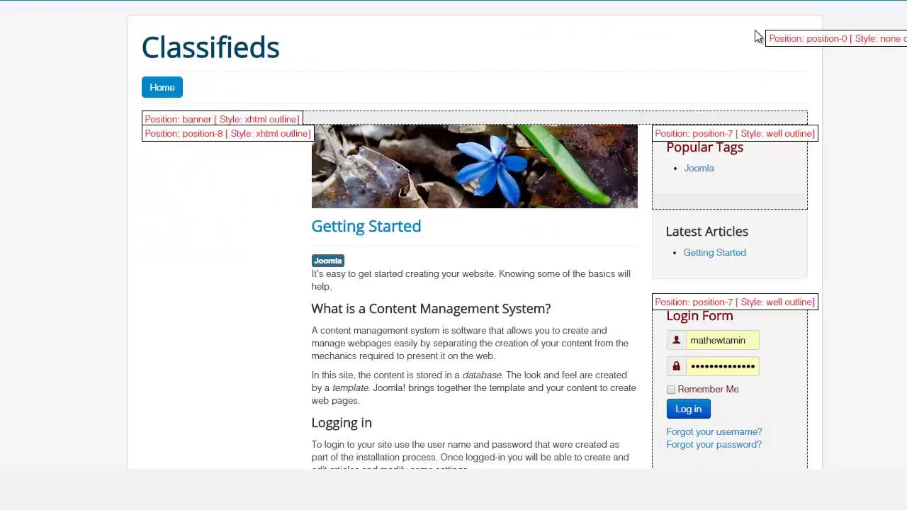
drag(769, 38, 906, 39)
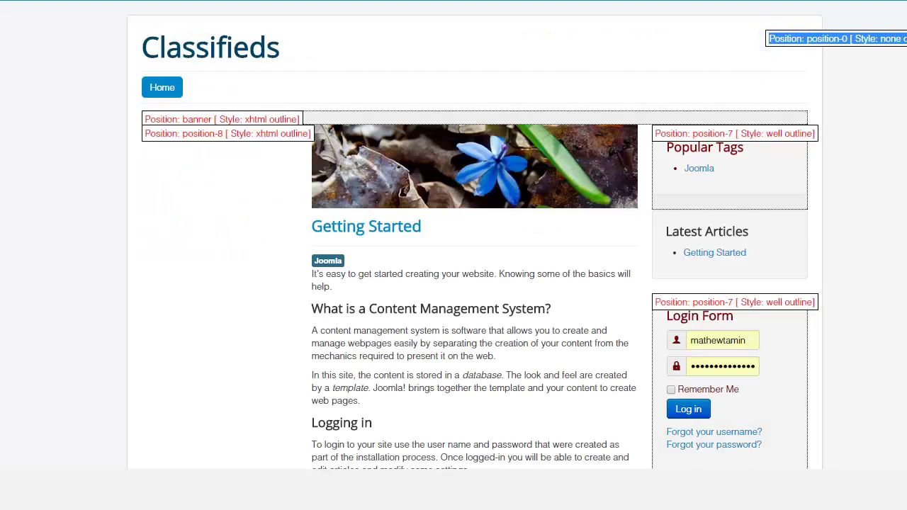
click(899, 40)
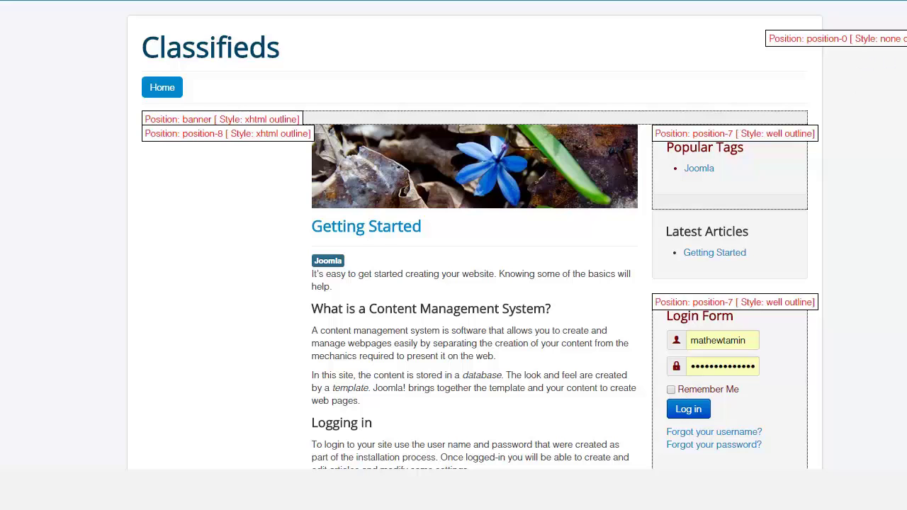
scroll(874, 49, down, 6)
scroll(453, 234, down, 3)
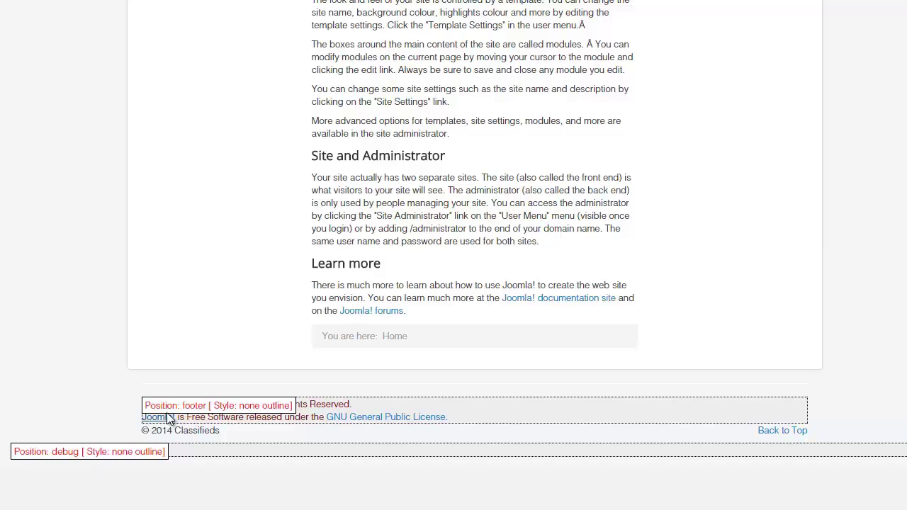
key(Home)
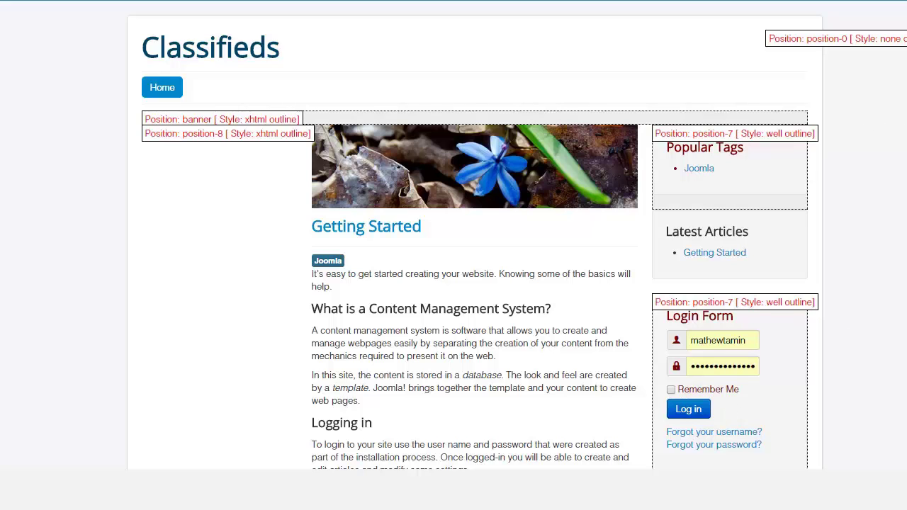
scroll(903, 140, down, 4)
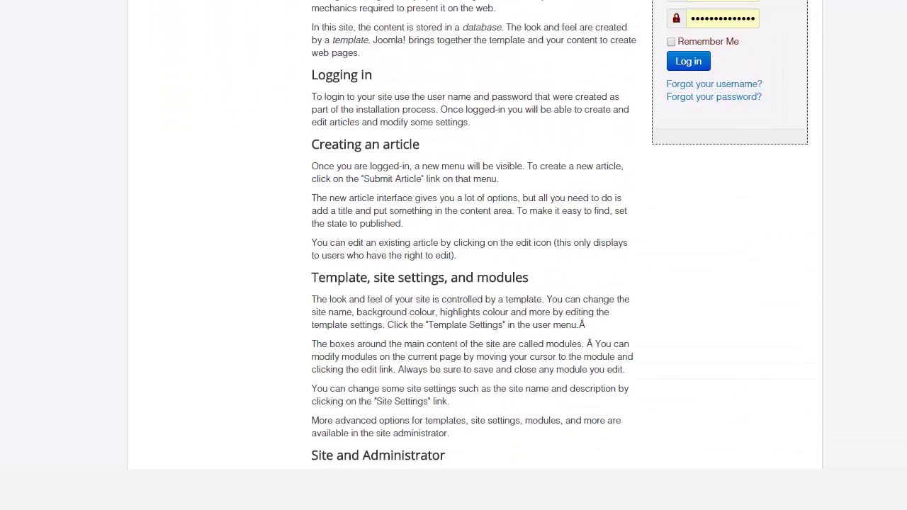
scroll(903, 140, up, 4)
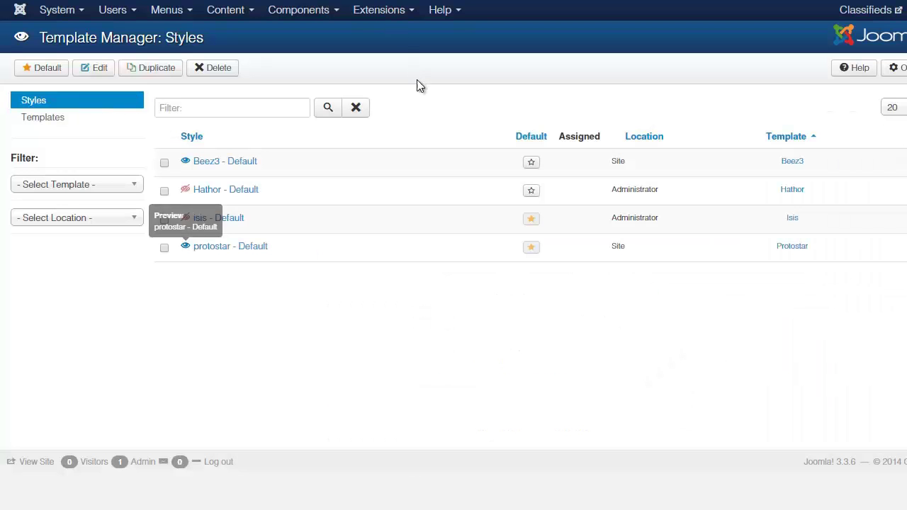
- Open the Module Manager and compare its site modules with the positions in the protostar preview page
click(388, 15)
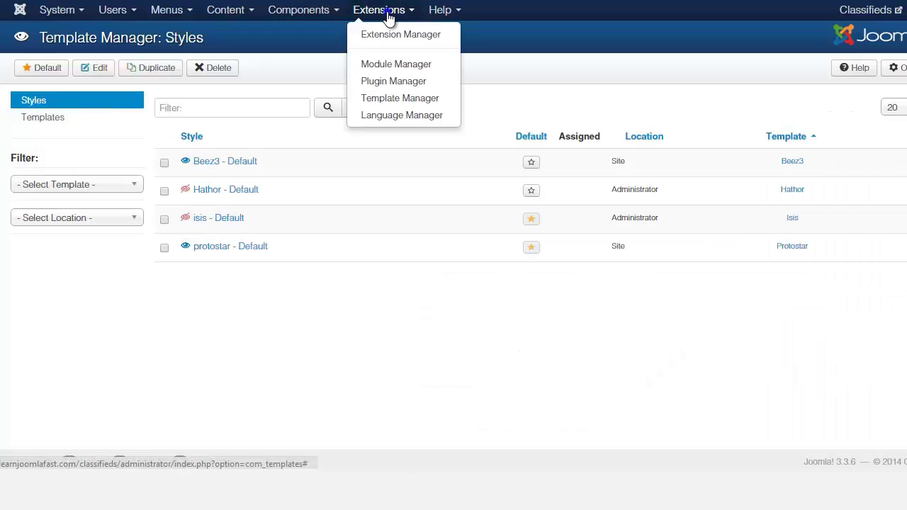
click(397, 72)
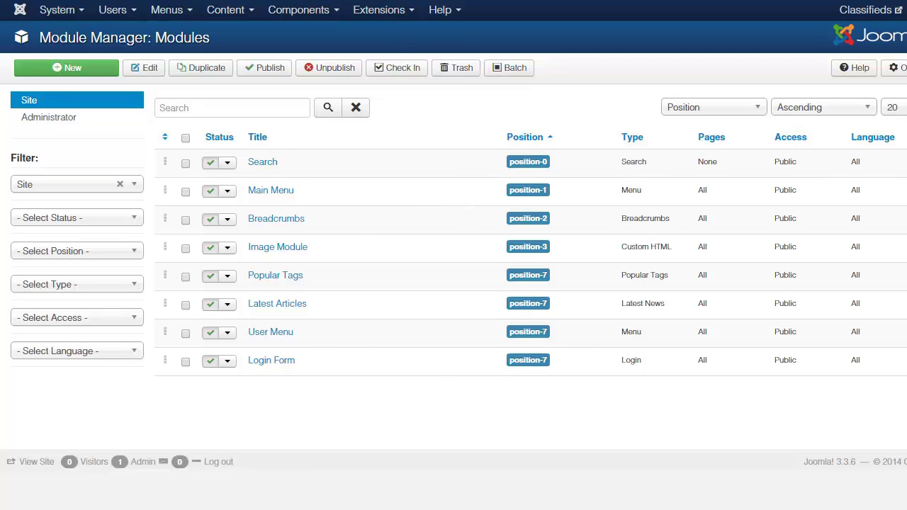
key(ctrl+Tab)
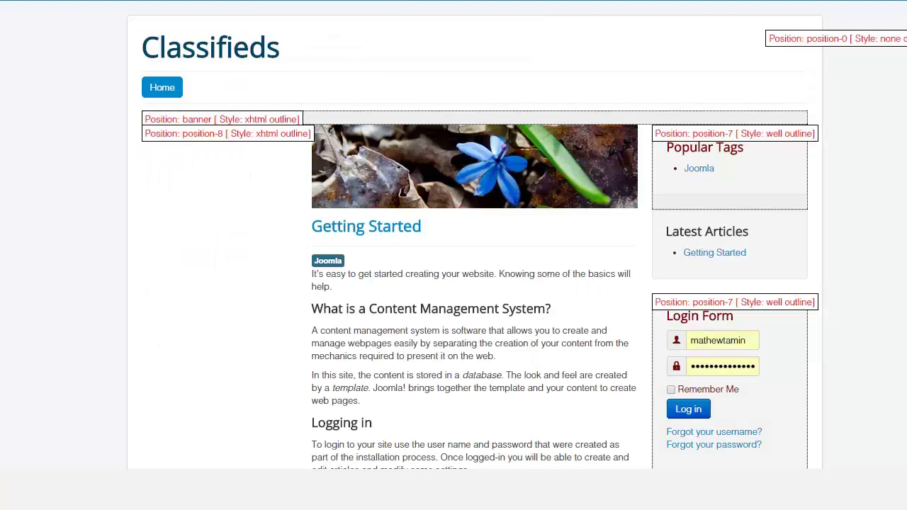
scroll(453, 283, down, 6)
scroll(453, 283, up, 5)
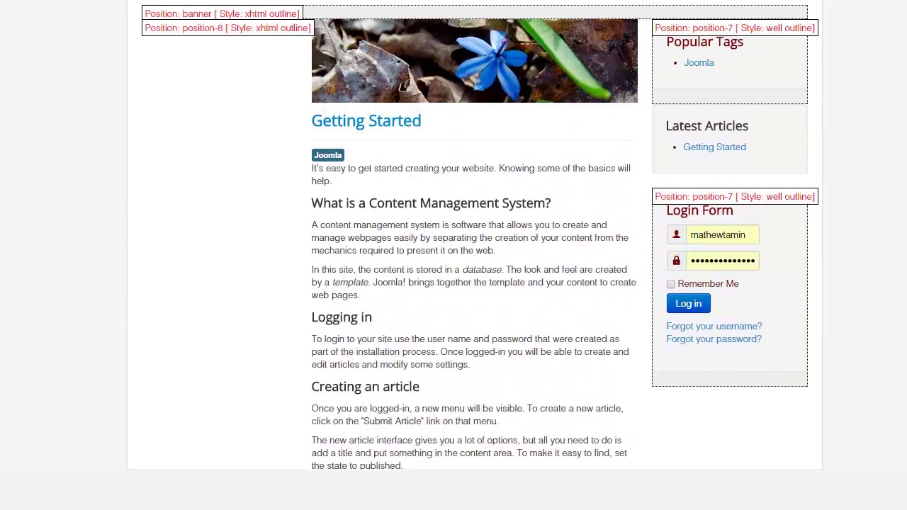
scroll(865, 64, up, 3)
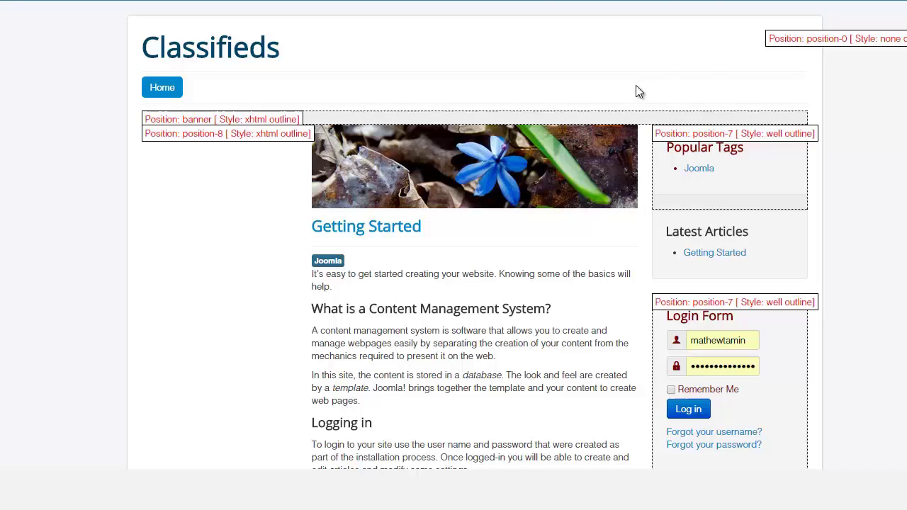
key(ctrl+Tab)
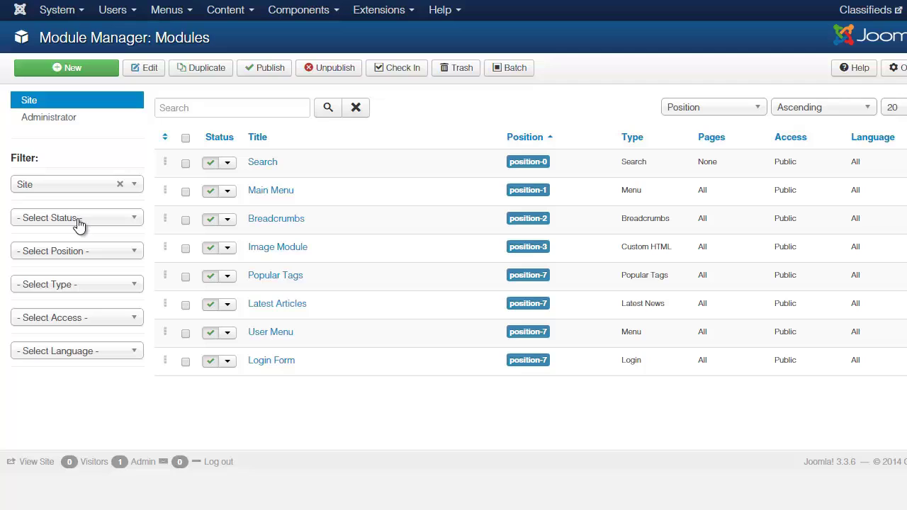
- Look through the options of the Status and Position filters for the site modules
click(79, 225)
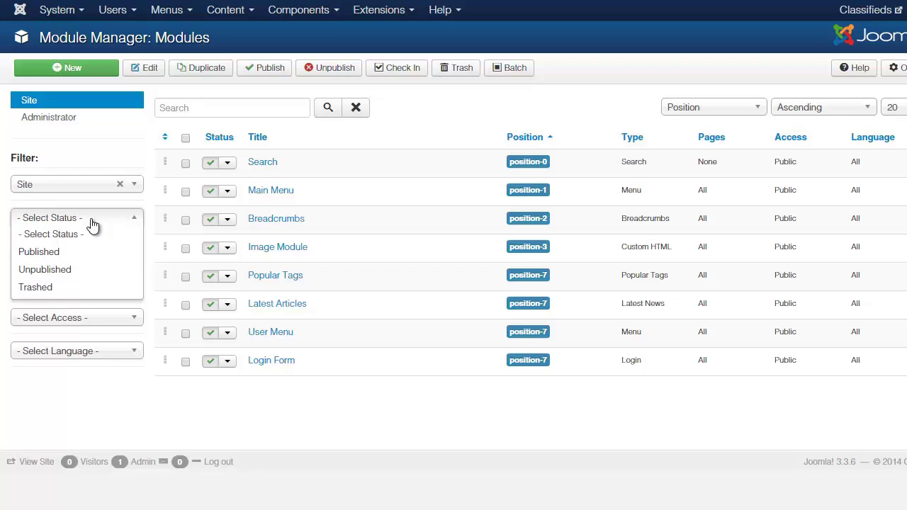
click(90, 220)
click(88, 249)
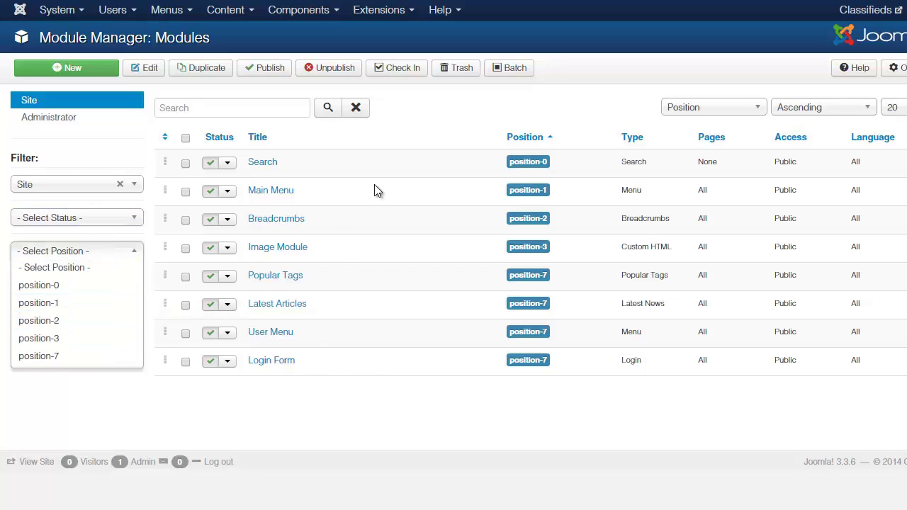
click(431, 136)
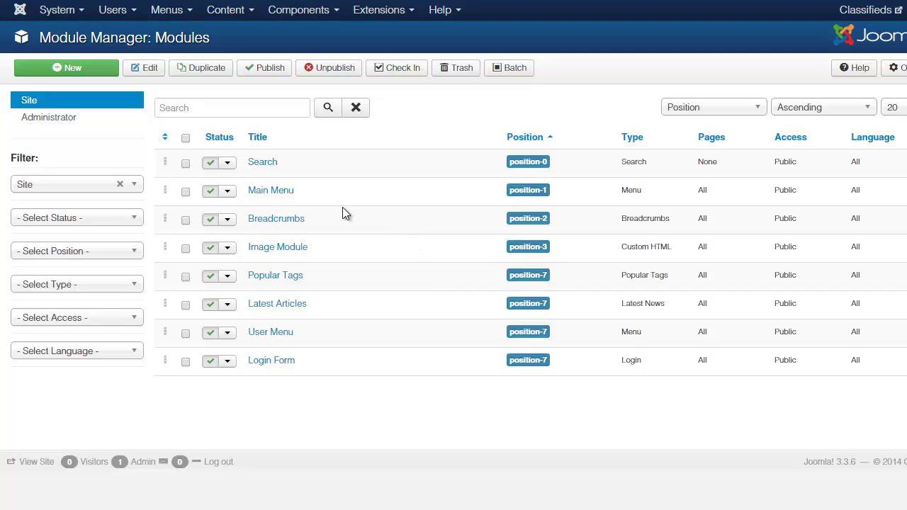
- Check the Popular Tags title in the preview, search the site modules for "popular", and clear the search
click(240, 110)
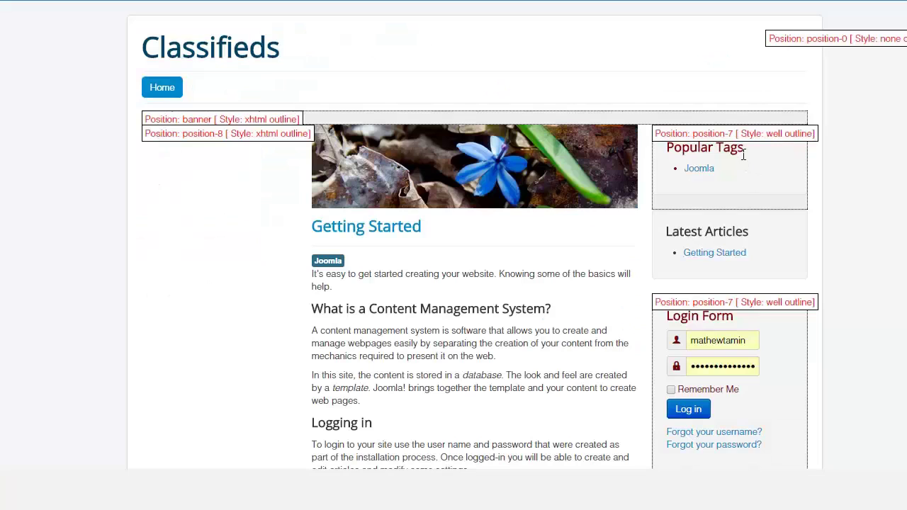
drag(745, 149, 646, 144)
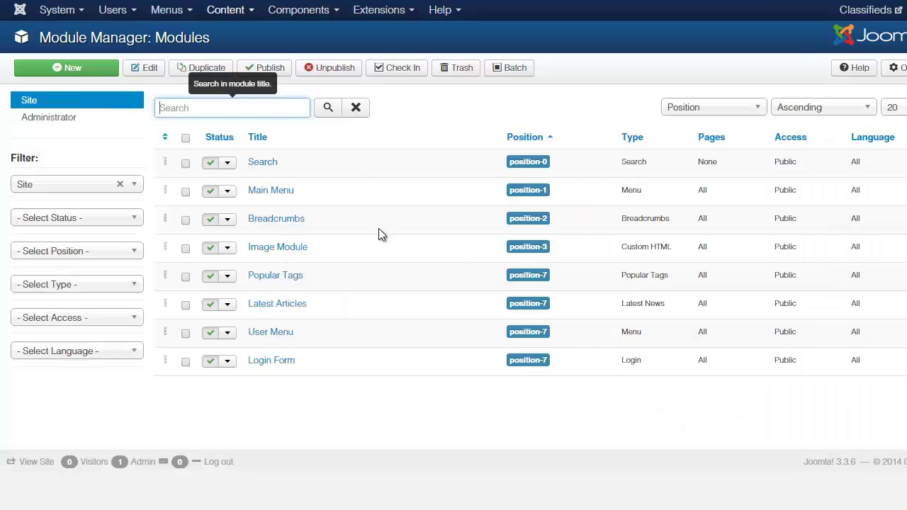
click(259, 111)
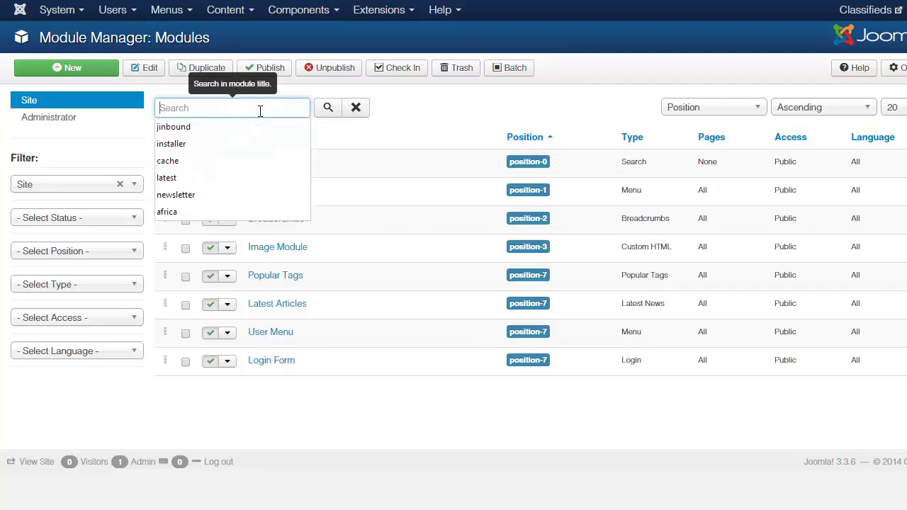
text(popular)
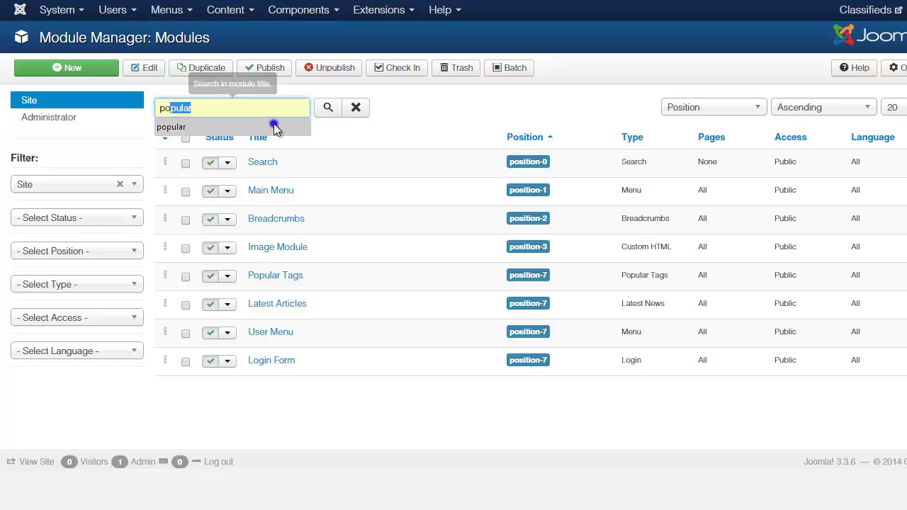
click(272, 126)
click(324, 115)
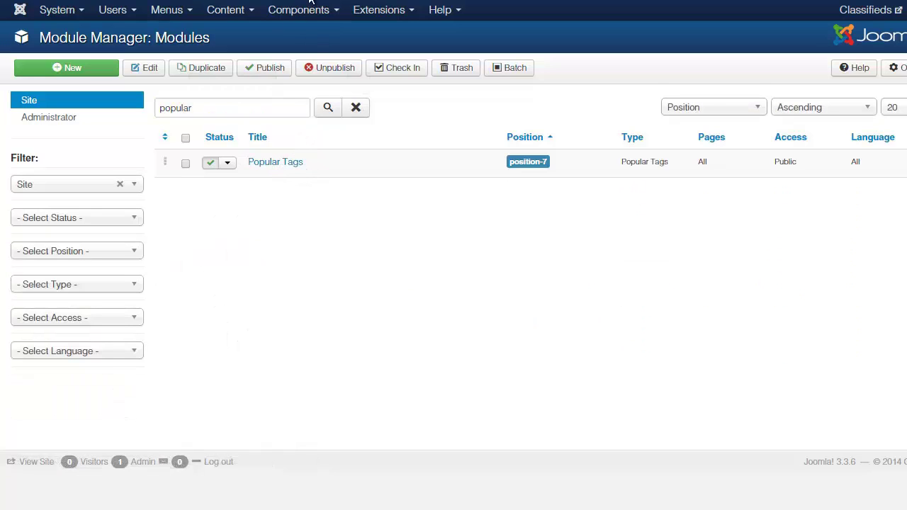
click(356, 108)
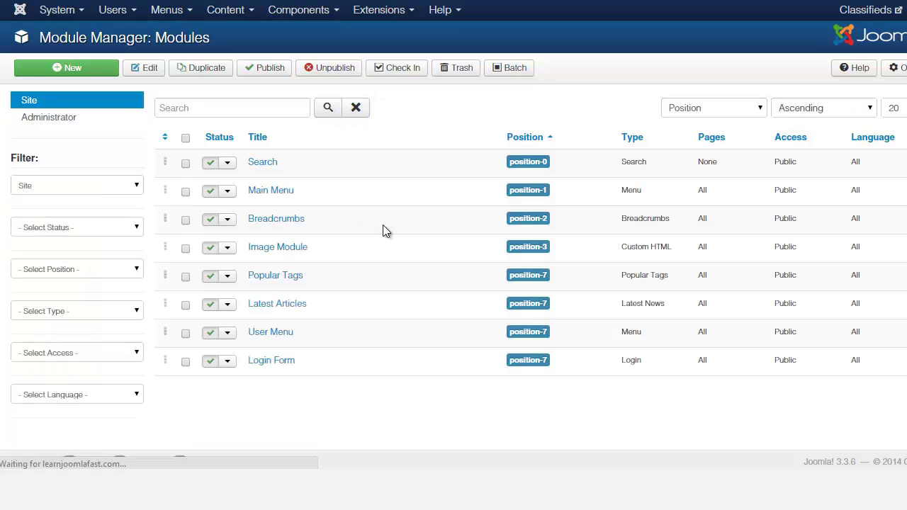
- Look through the options of the Type, Access and Language filters without applying any of them
click(83, 287)
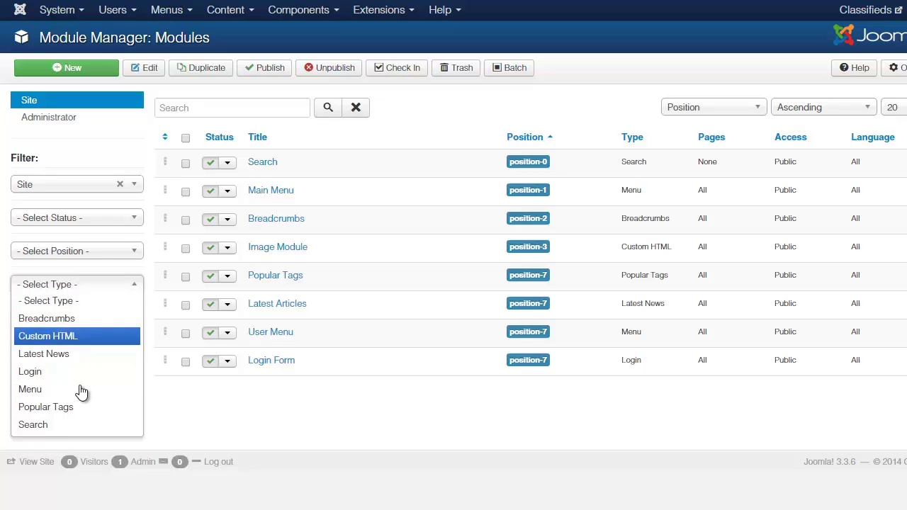
click(115, 146)
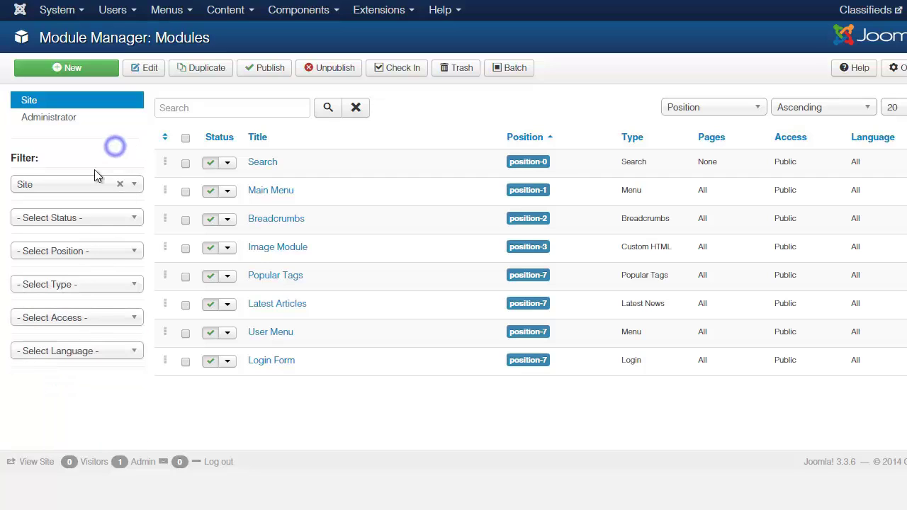
click(68, 320)
click(67, 320)
click(75, 354)
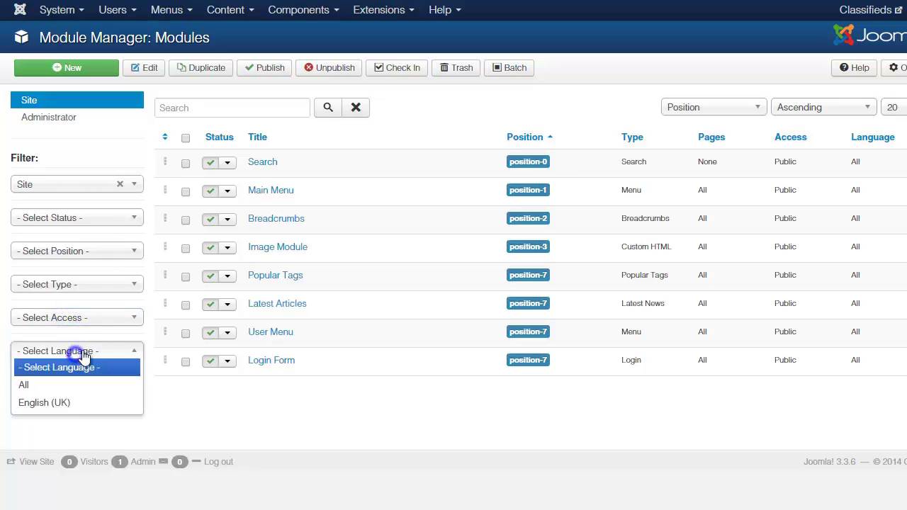
click(83, 351)
click(440, 116)
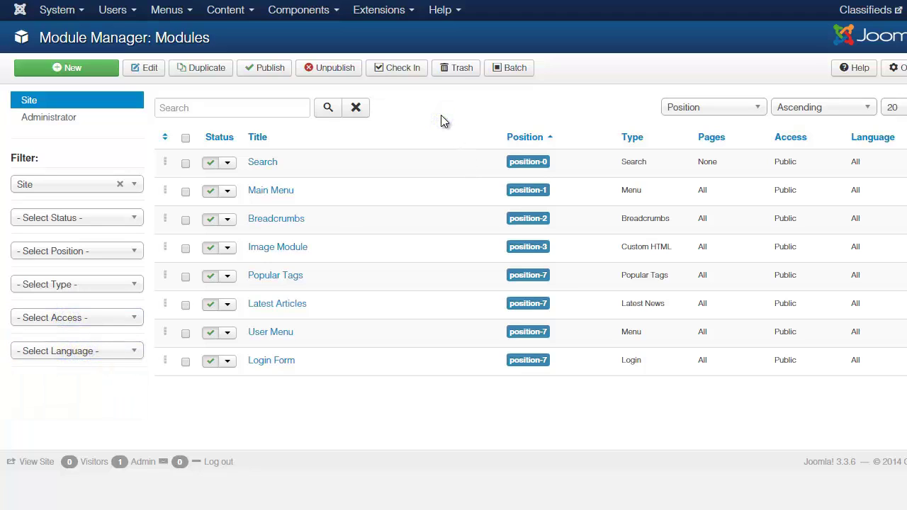
- Filter the site modules to show only those assigned to position-7
click(257, 106)
click(71, 249)
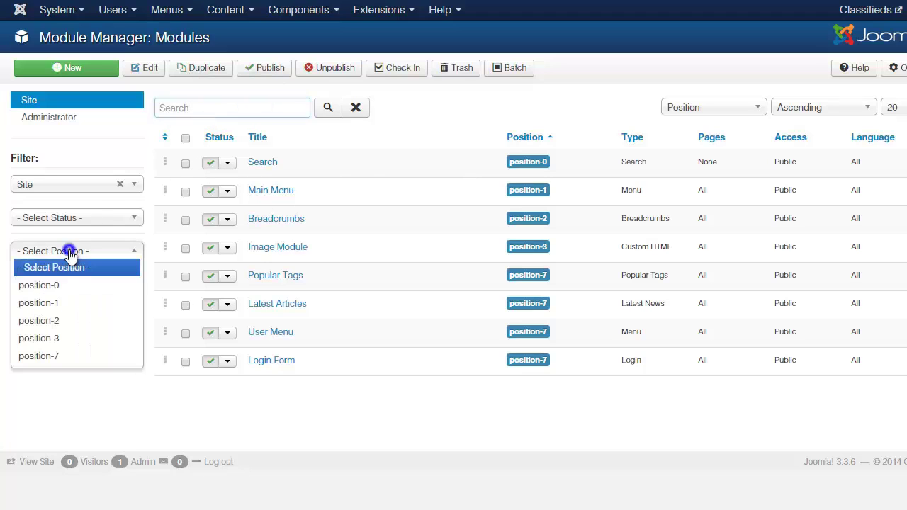
click(52, 357)
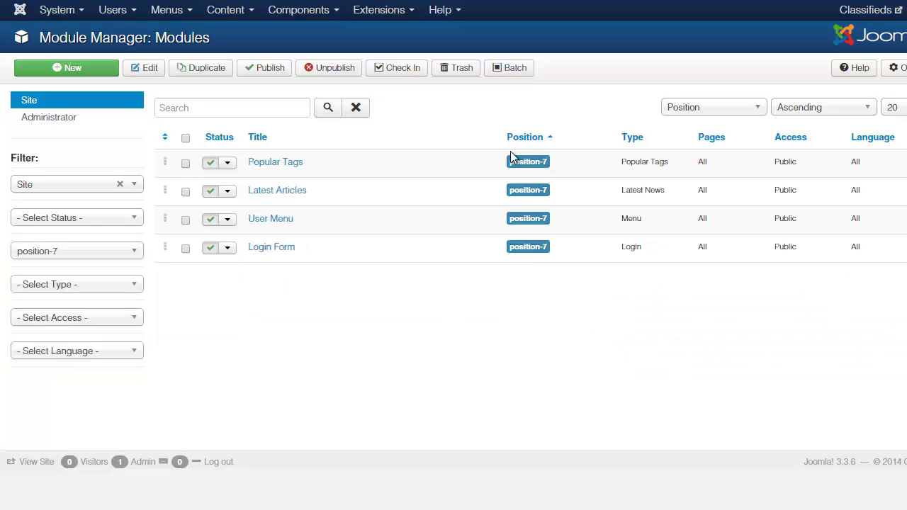